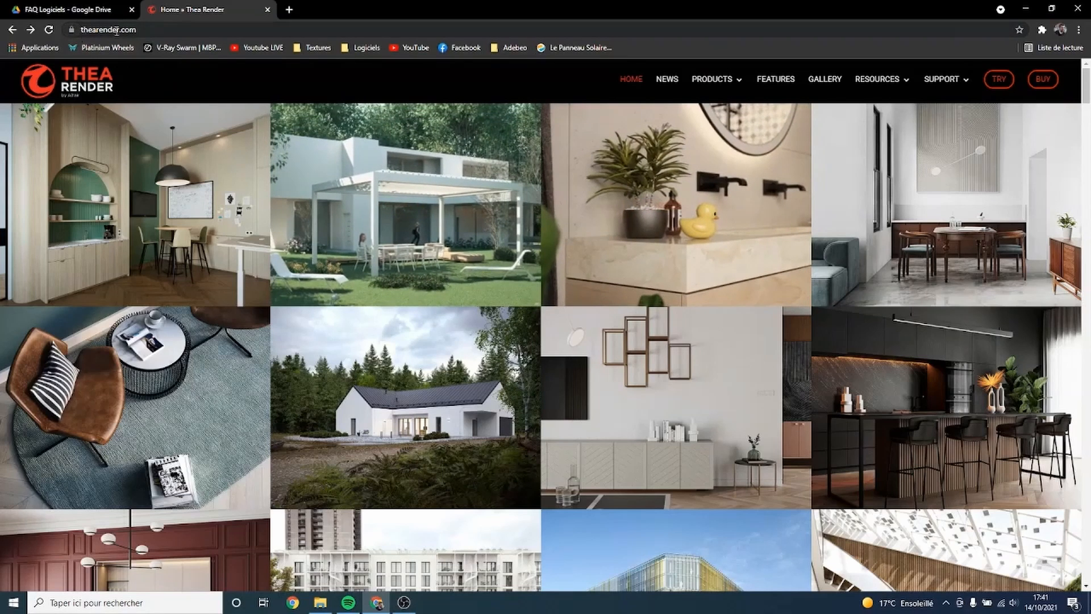
Step: Open the download form for the free version of Thea Render on thearender.com
{"action": "left_click_drag", "start_coordinate": [138, 29], "coordinate": [73, 30]}
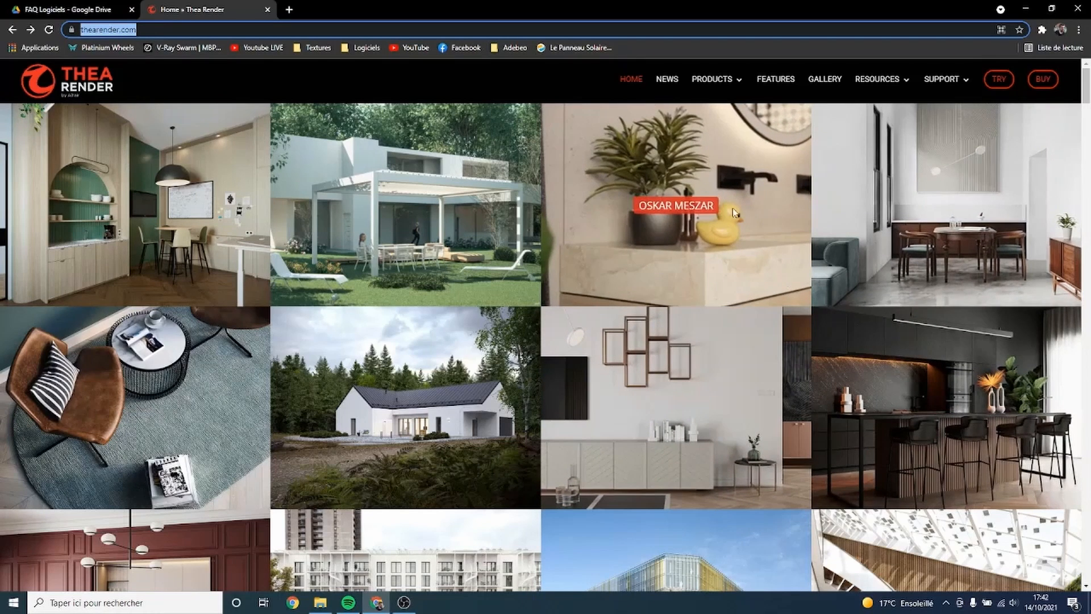
{"action": "left_click", "coordinate": [1000, 81]}
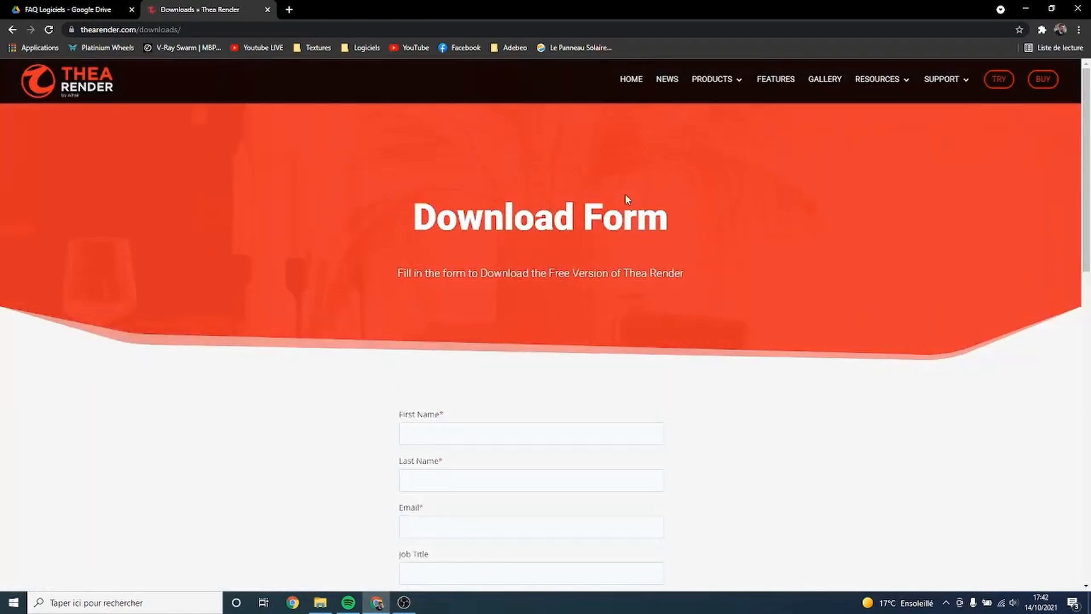
{"action": "scroll", "coordinate": [567, 275], "scroll_direction": "down", "scroll_amount": 5}
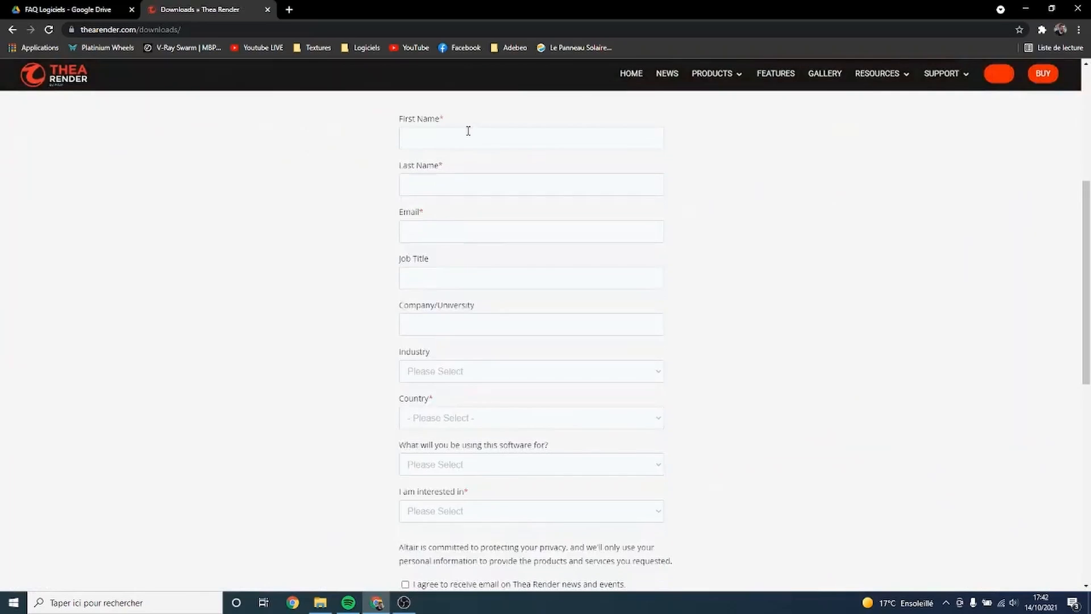
Step: Complete the download form with France as the country and Thea Render for SketchUp as the product of interest, and submit it
{"action": "left_click", "coordinate": [469, 130]}
{"action": "left_click", "coordinate": [335, 144]}
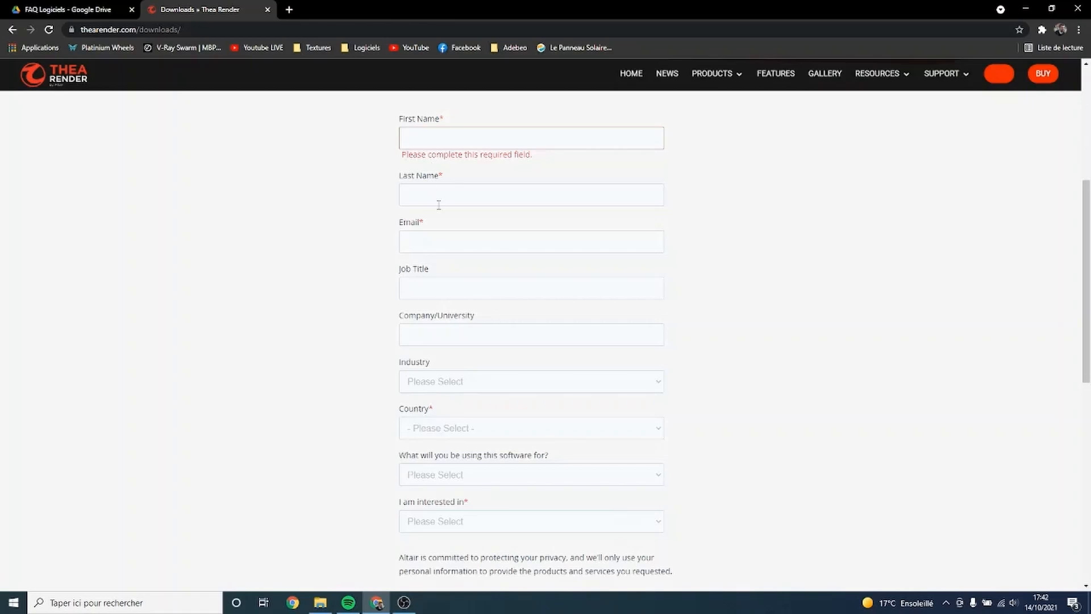
{"action": "left_click", "coordinate": [463, 427]}
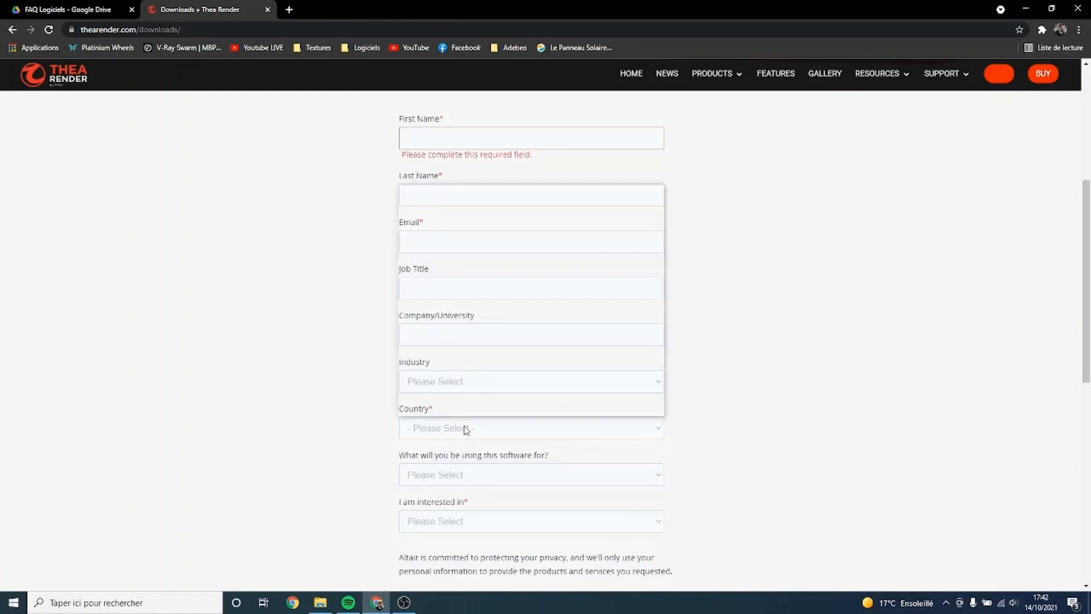
{"action": "left_click", "coordinate": [460, 386]}
{"action": "scroll", "coordinate": [453, 442], "scroll_direction": "down", "scroll_amount": 4}
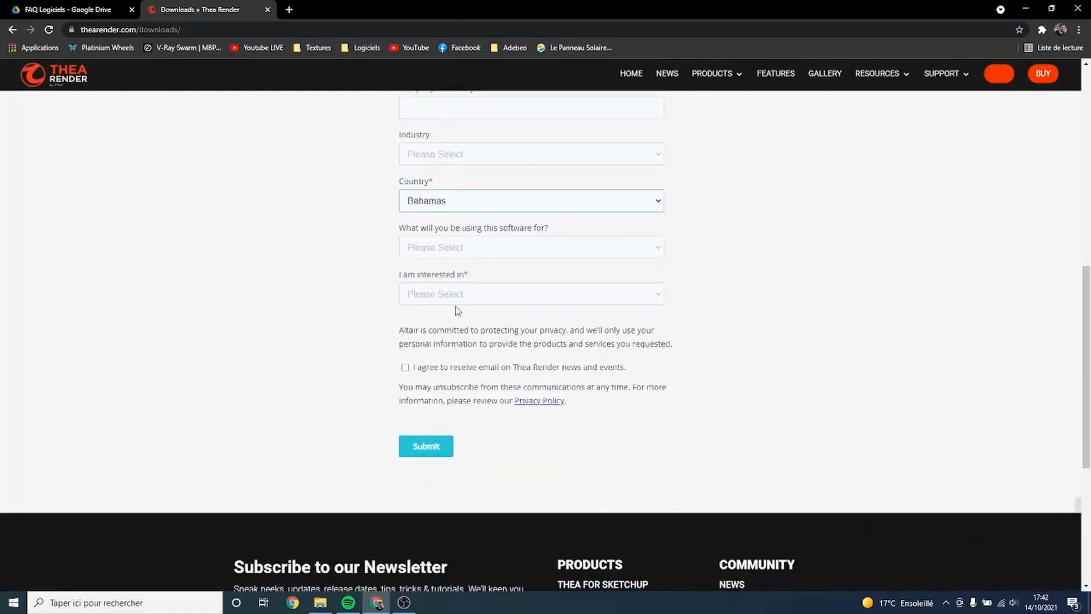
{"action": "left_click", "coordinate": [462, 295]}
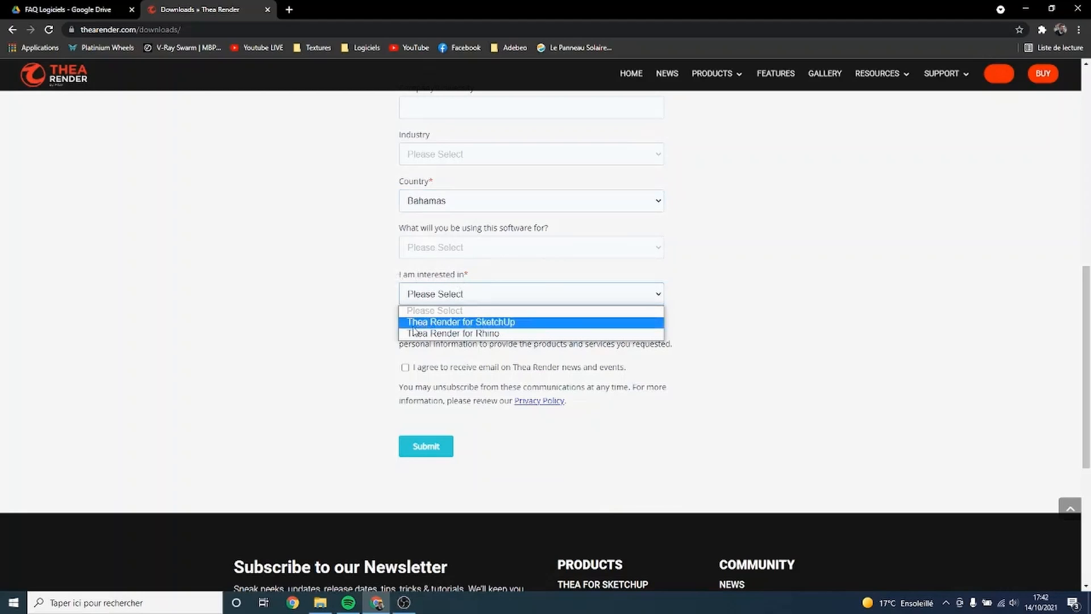
{"action": "left_click", "coordinate": [485, 322]}
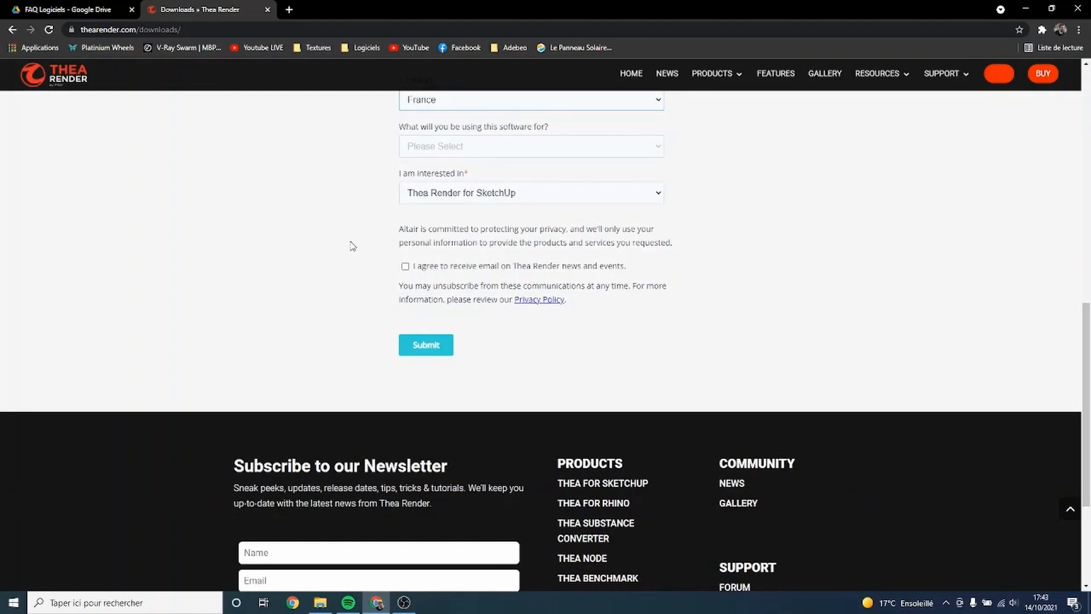
{"action": "scroll", "coordinate": [350, 242], "scroll_direction": "up", "scroll_amount": 2}
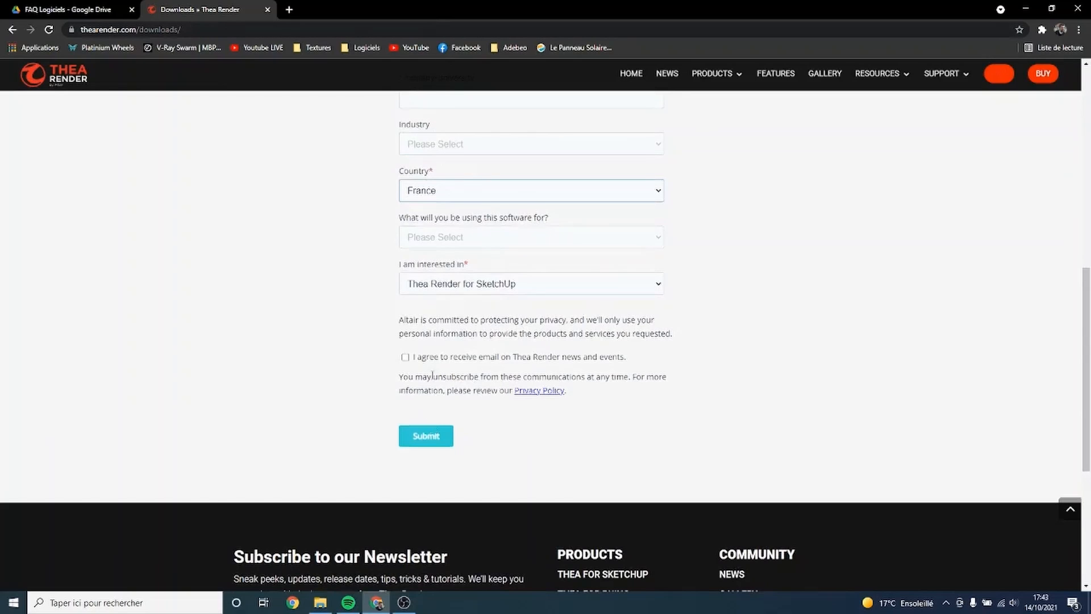
{"action": "left_click", "coordinate": [428, 444]}
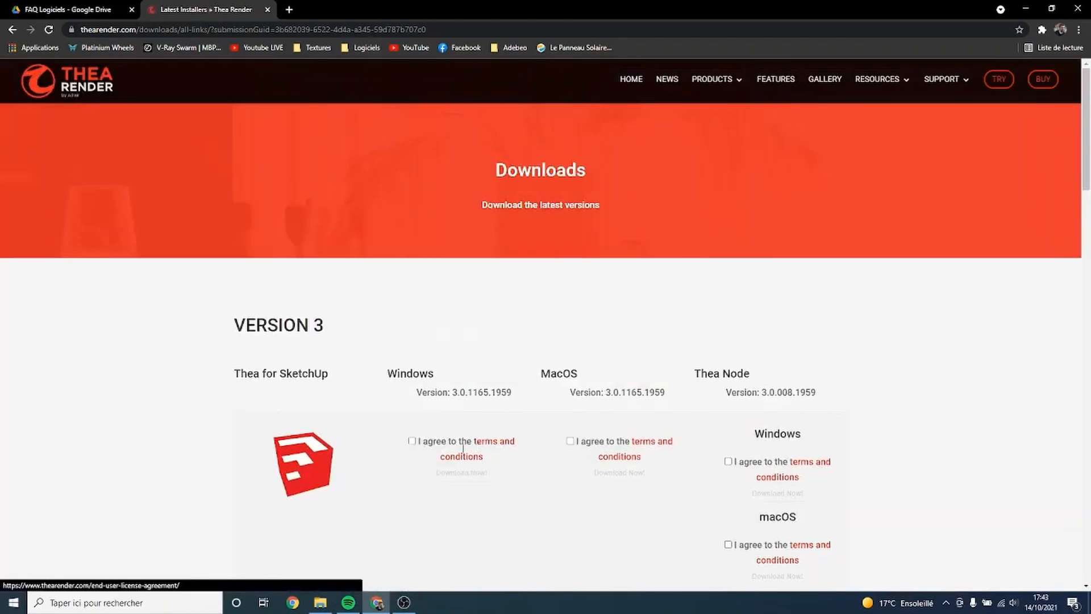
Step: Examine the Version 3 and Version 2 installers offered for SketchUp and Rhino on the downloads page
{"action": "scroll", "coordinate": [330, 426], "scroll_direction": "down", "scroll_amount": 2}
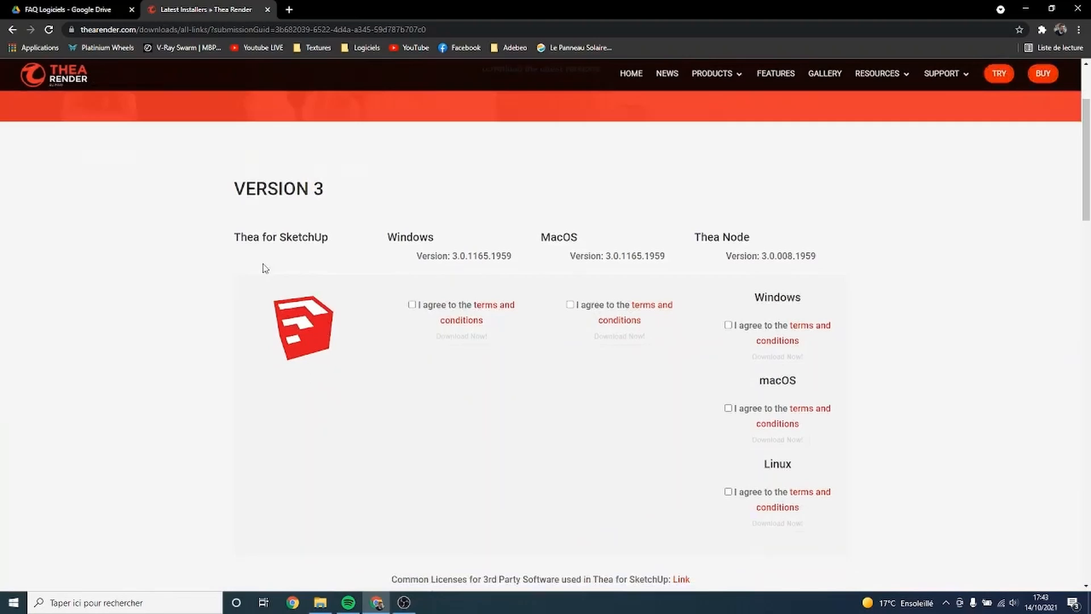
{"action": "left_click_drag", "start_coordinate": [235, 184], "coordinate": [324, 192]}
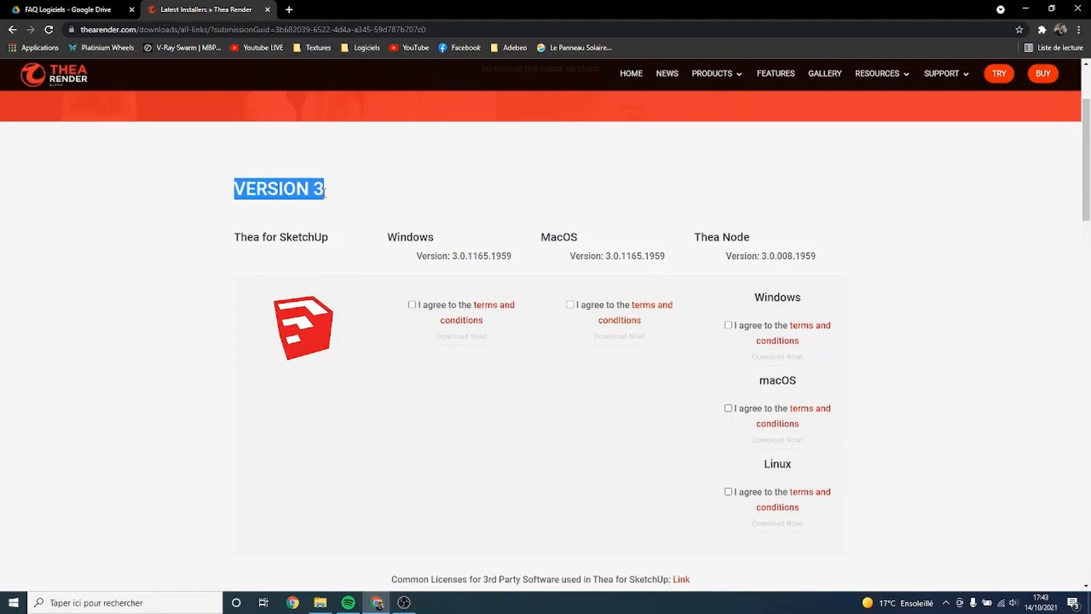
{"action": "left_click", "coordinate": [302, 189]}
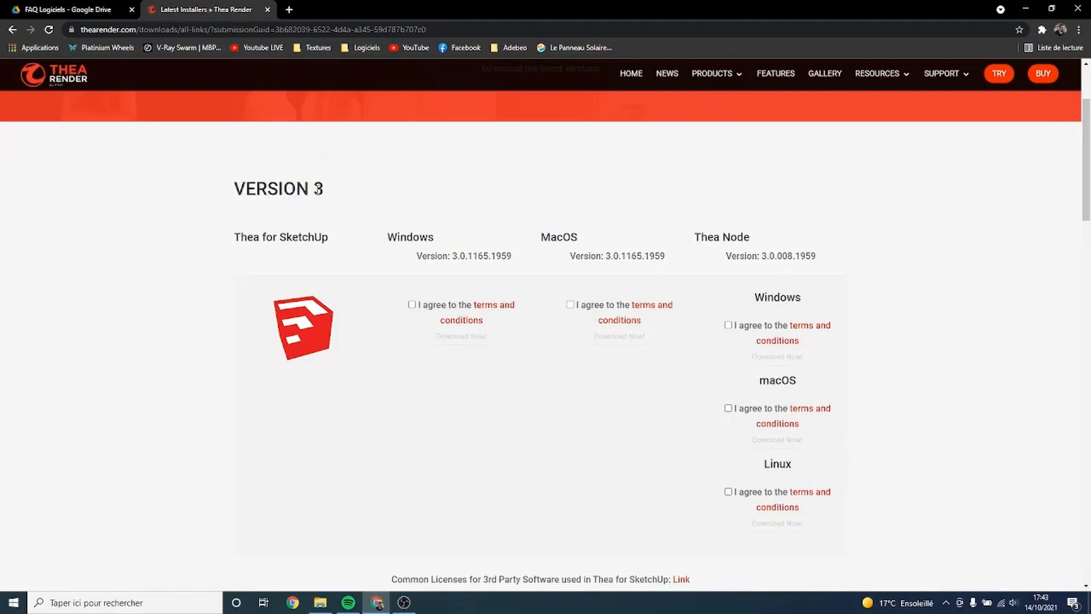
{"action": "left_click_drag", "start_coordinate": [324, 188], "coordinate": [236, 191]}
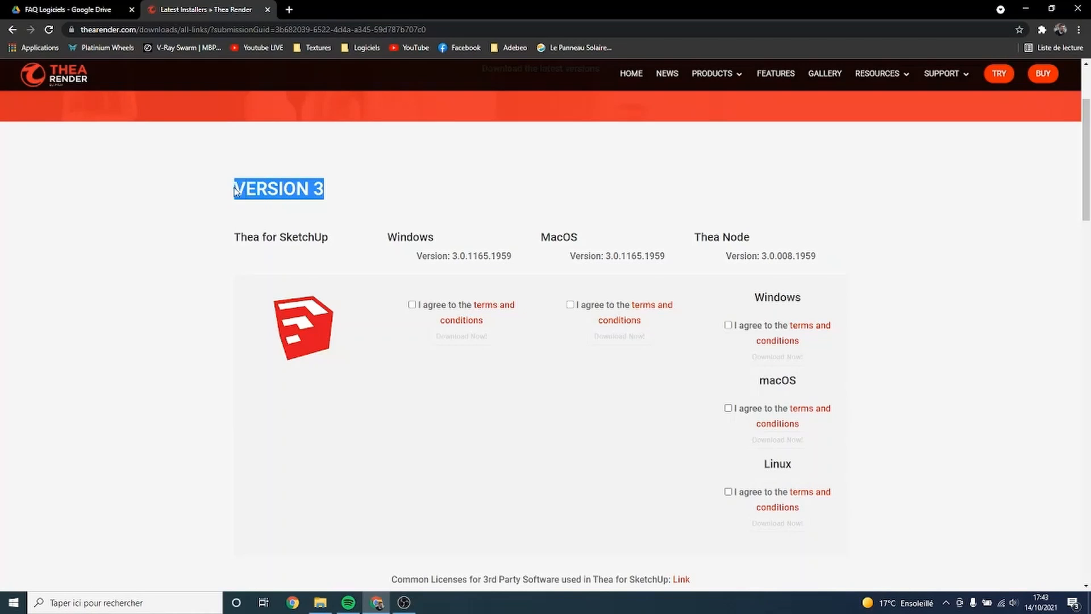
{"action": "left_click", "coordinate": [210, 257]}
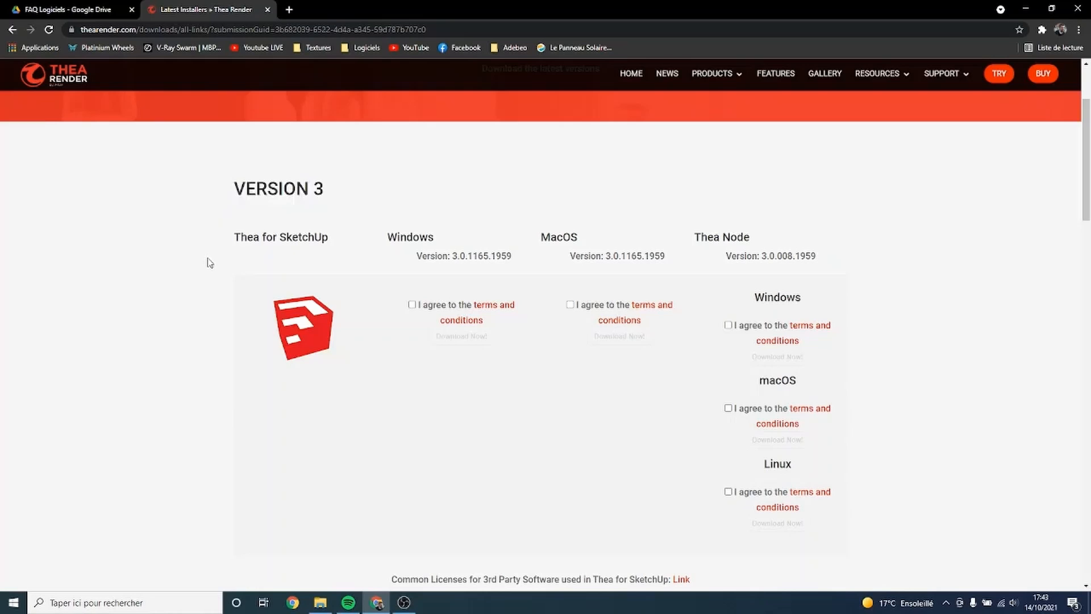
{"action": "scroll", "coordinate": [200, 254], "scroll_direction": "down", "scroll_amount": 13}
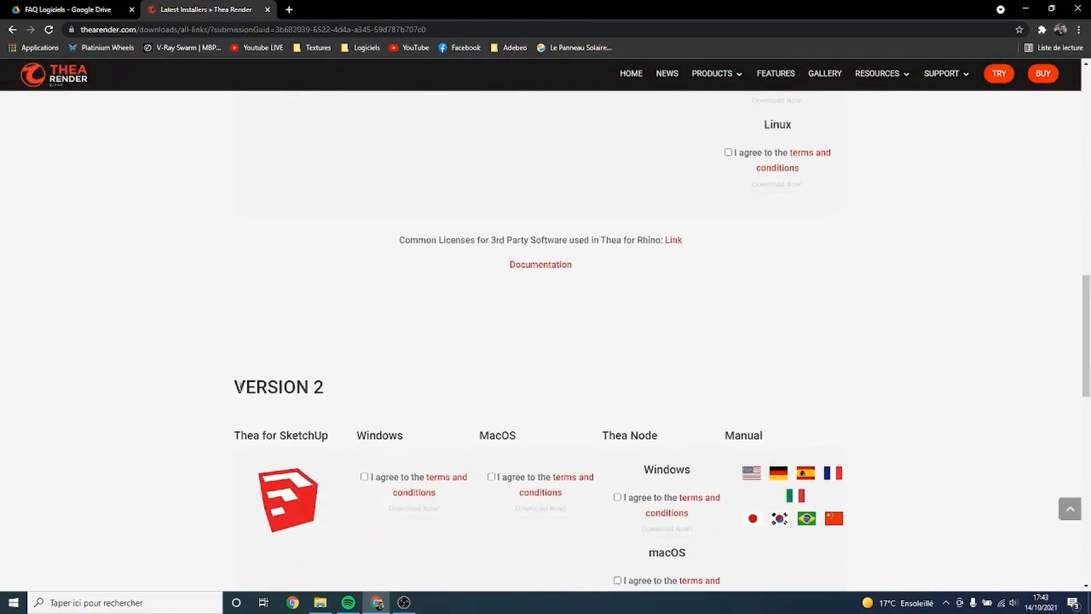
{"action": "left_click_drag", "start_coordinate": [234, 386], "coordinate": [328, 392]}
{"action": "scroll", "coordinate": [178, 338], "scroll_direction": "down", "scroll_amount": 11}
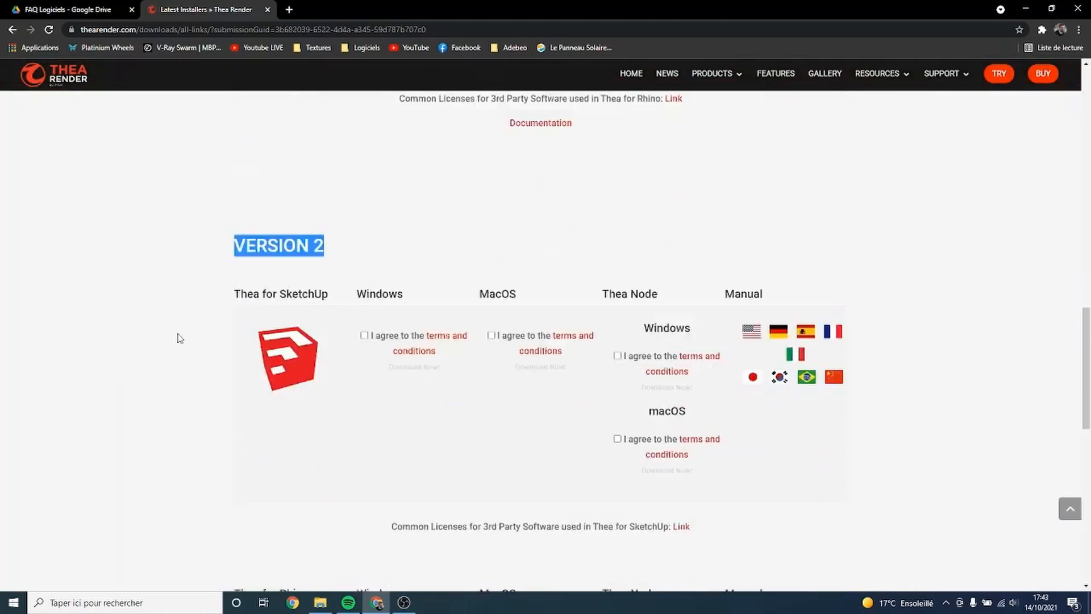
{"action": "scroll", "coordinate": [180, 338], "scroll_direction": "up", "scroll_amount": 4}
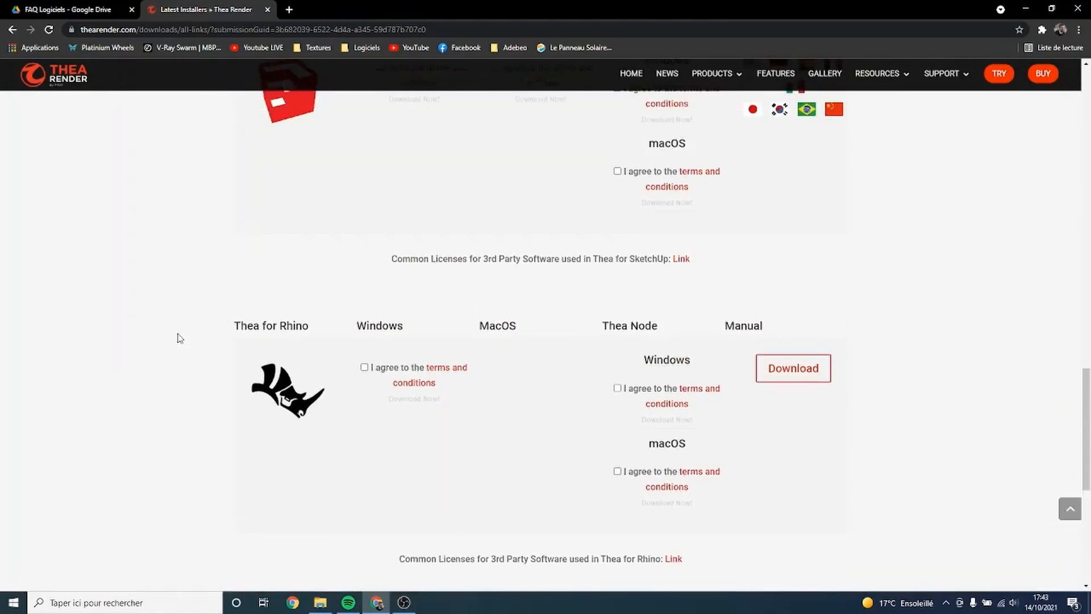
Step: Agree to the terms and download the Version 3 Windows installer of Thea for SketchUp
{"action": "scroll", "coordinate": [177, 339], "scroll_direction": "up", "scroll_amount": 11}
{"action": "scroll", "coordinate": [169, 325], "scroll_direction": "up", "scroll_amount": 10}
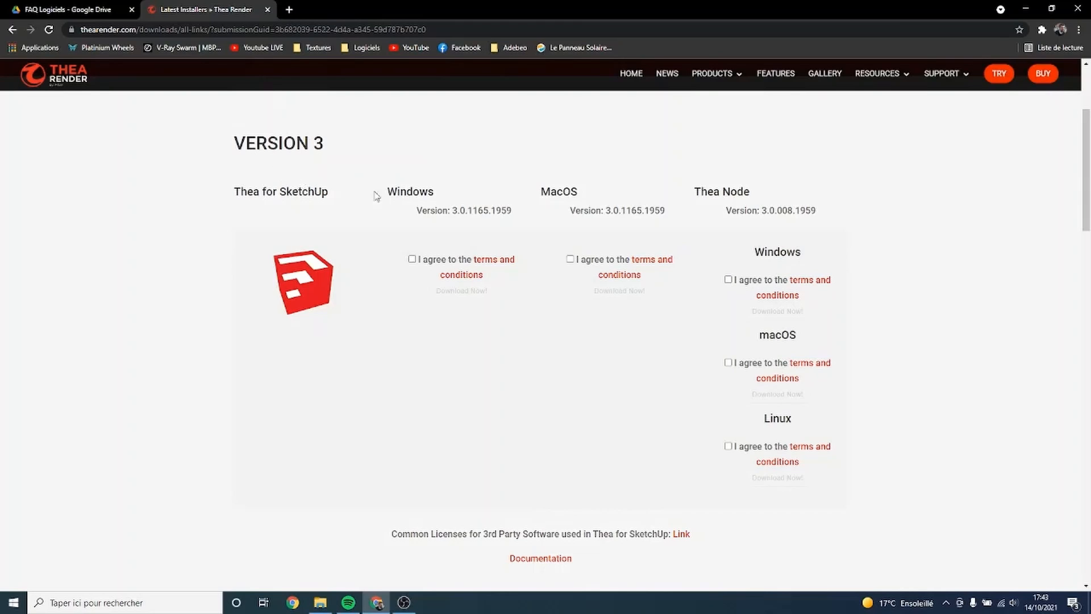
{"action": "left_click", "coordinate": [412, 259]}
{"action": "left_click", "coordinate": [456, 292]}
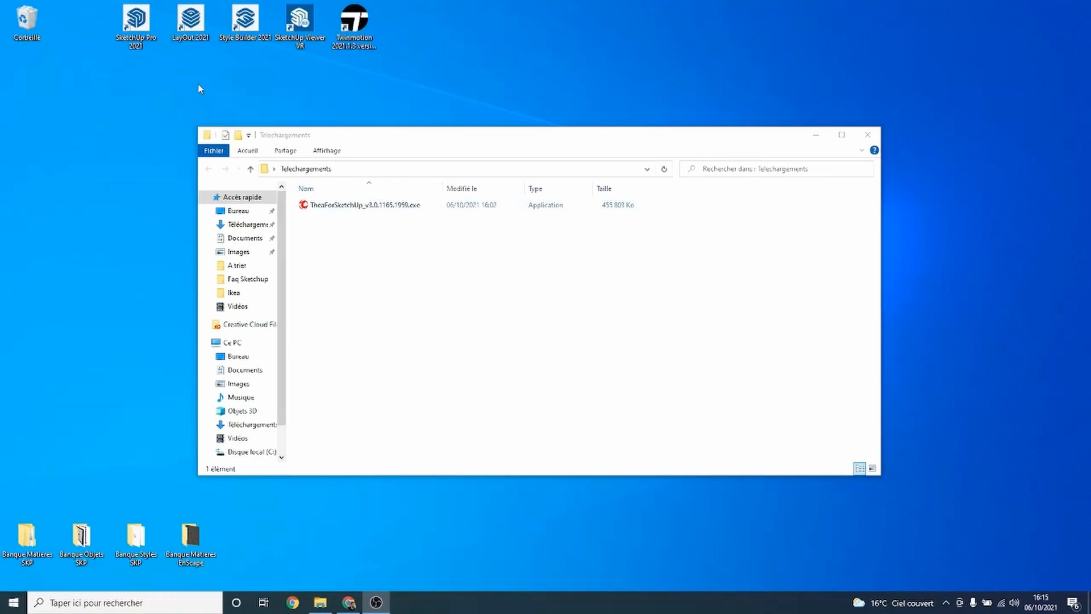
Step: Launch the TheaForSketchUp_v3.0.1165.1959.exe installer from the downloads folder with Français as the installer language
{"action": "double_click", "coordinate": [349, 207]}
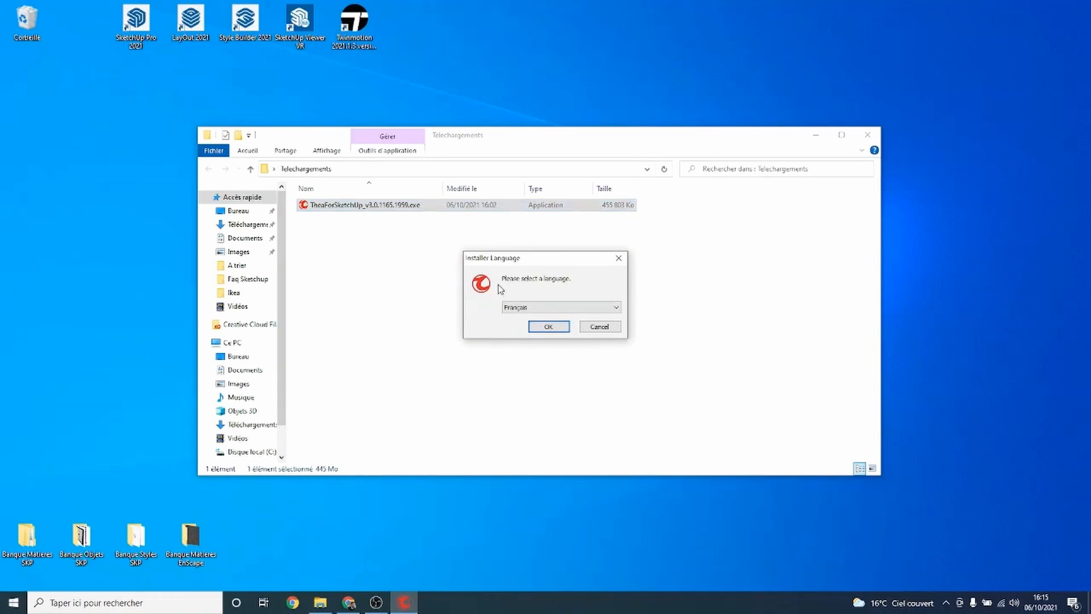
{"action": "left_click", "coordinate": [607, 308]}
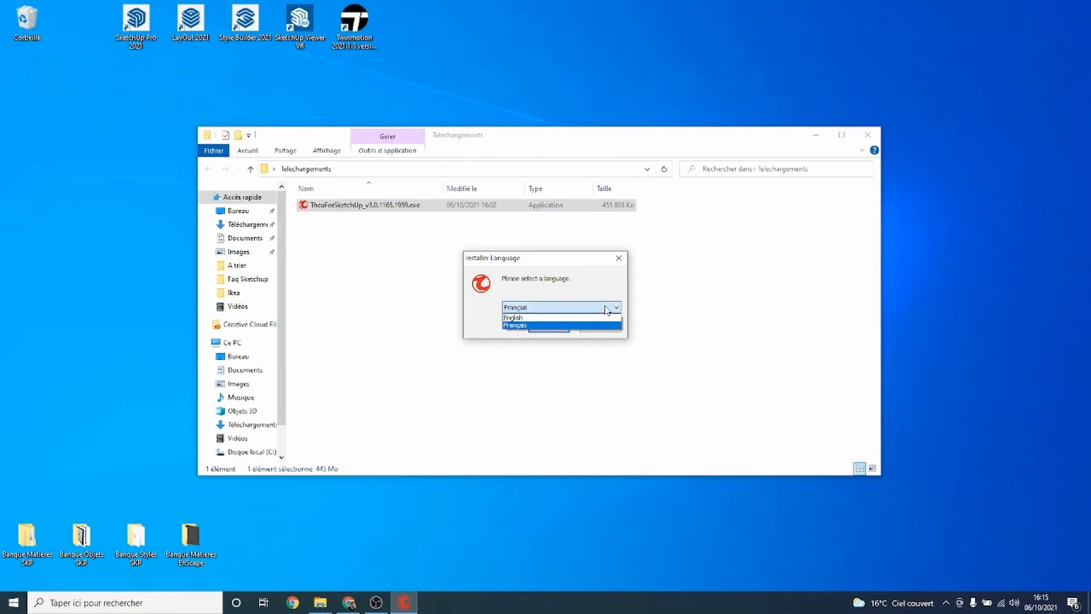
{"action": "left_click", "coordinate": [607, 309]}
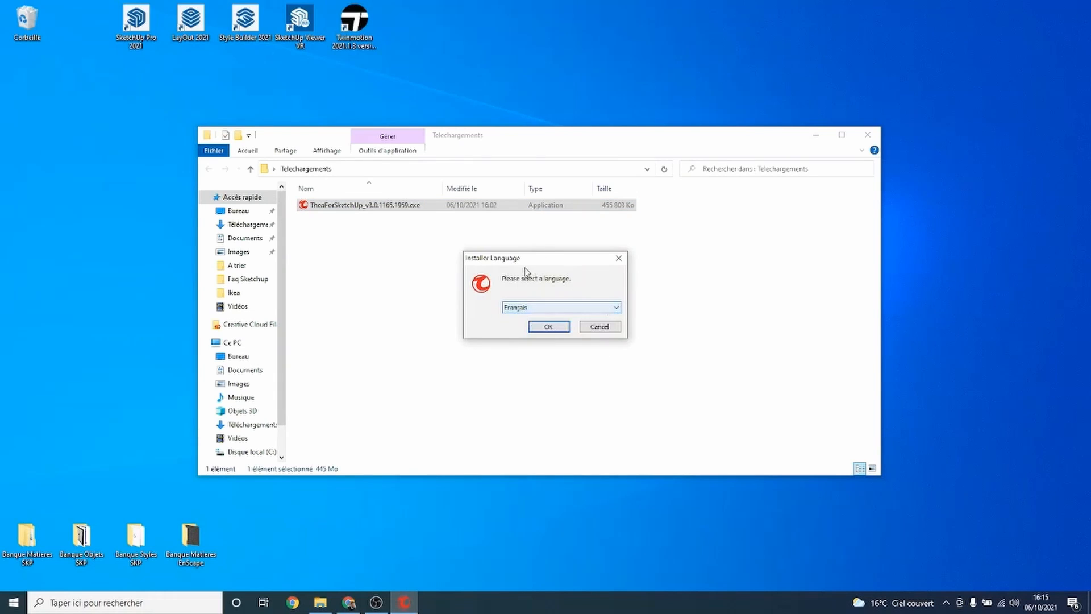
{"action": "left_click", "coordinate": [576, 307]}
{"action": "left_click", "coordinate": [578, 314]}
{"action": "left_click", "coordinate": [546, 328]}
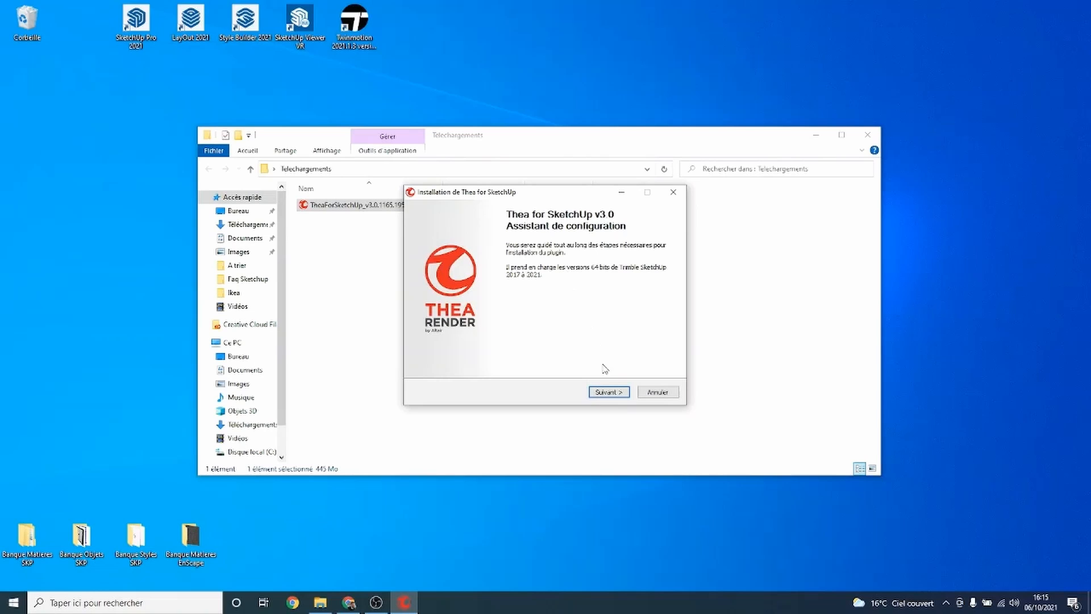
Step: Continue past the setup wizard's welcome page, read through the Altair One user licence and accept it
{"action": "left_click", "coordinate": [614, 392]}
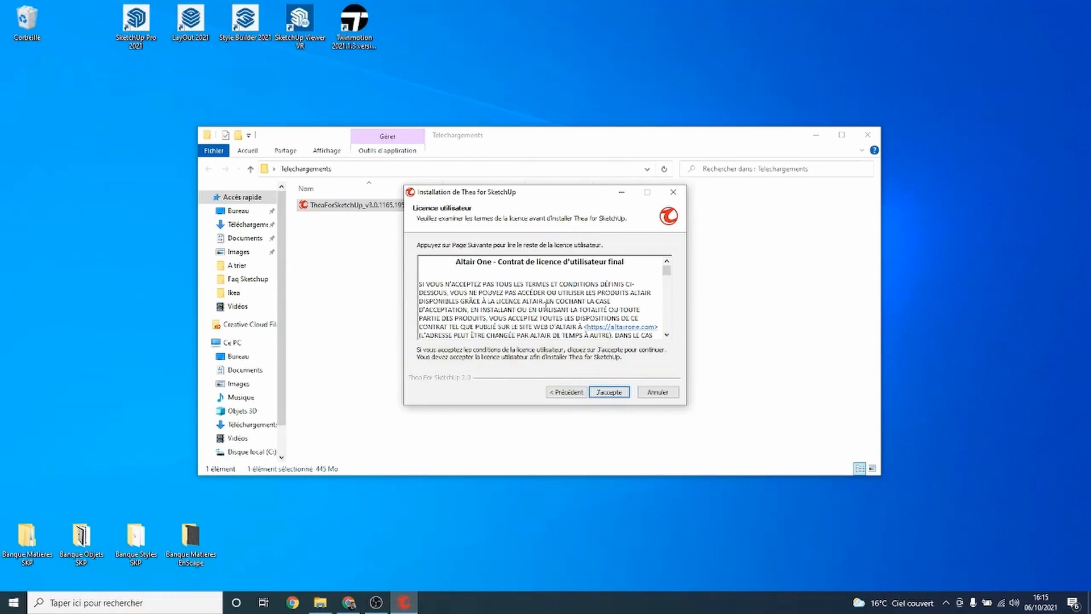
{"action": "scroll", "coordinate": [465, 274], "scroll_direction": "down", "scroll_amount": 8}
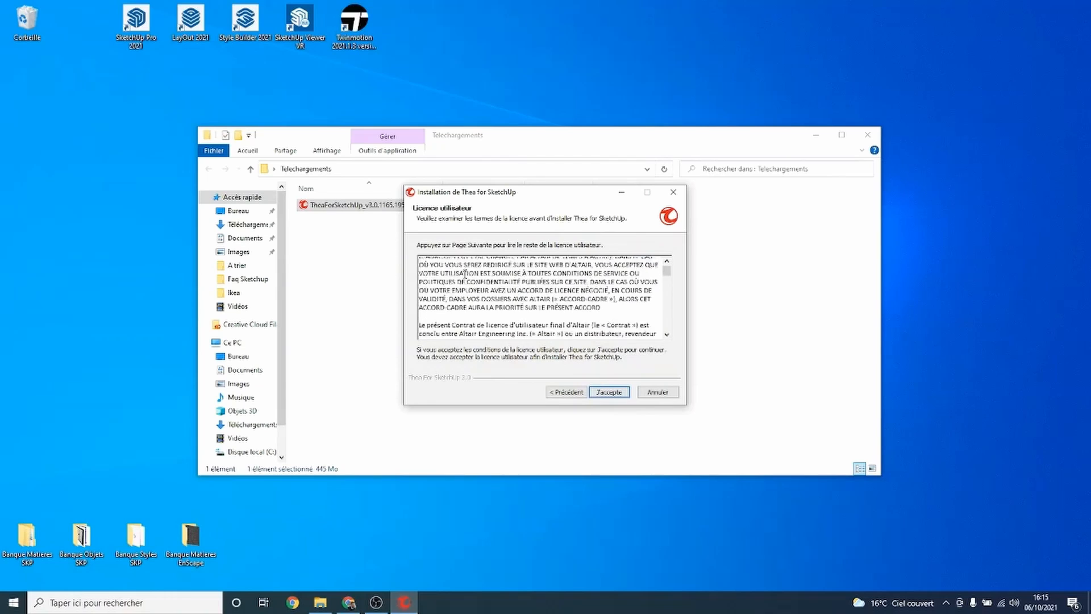
{"action": "scroll", "coordinate": [465, 274], "scroll_direction": "down", "scroll_amount": 3}
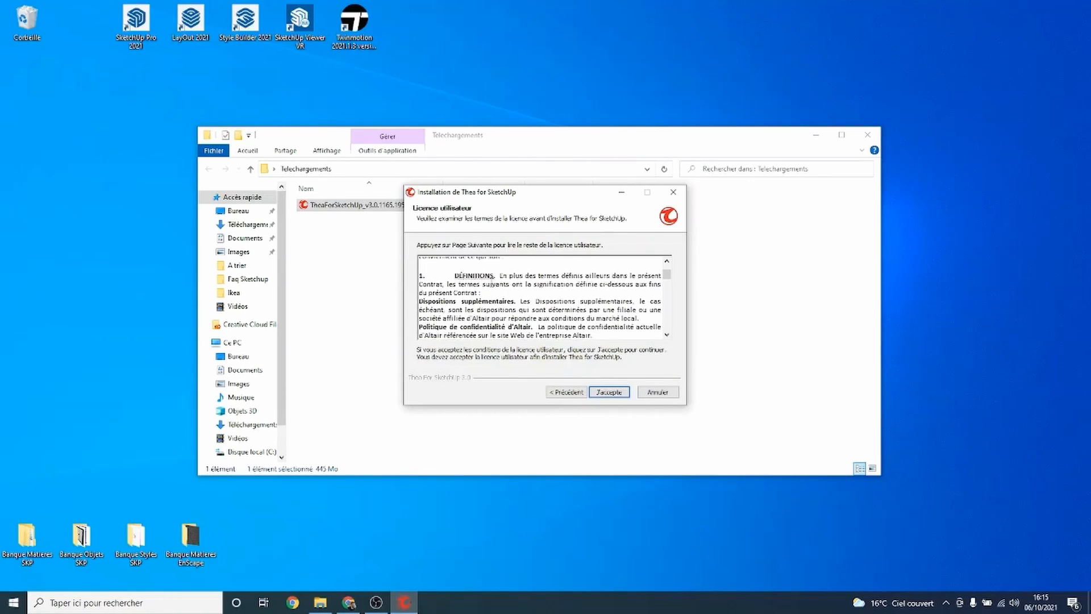
{"action": "left_click", "coordinate": [609, 392]}
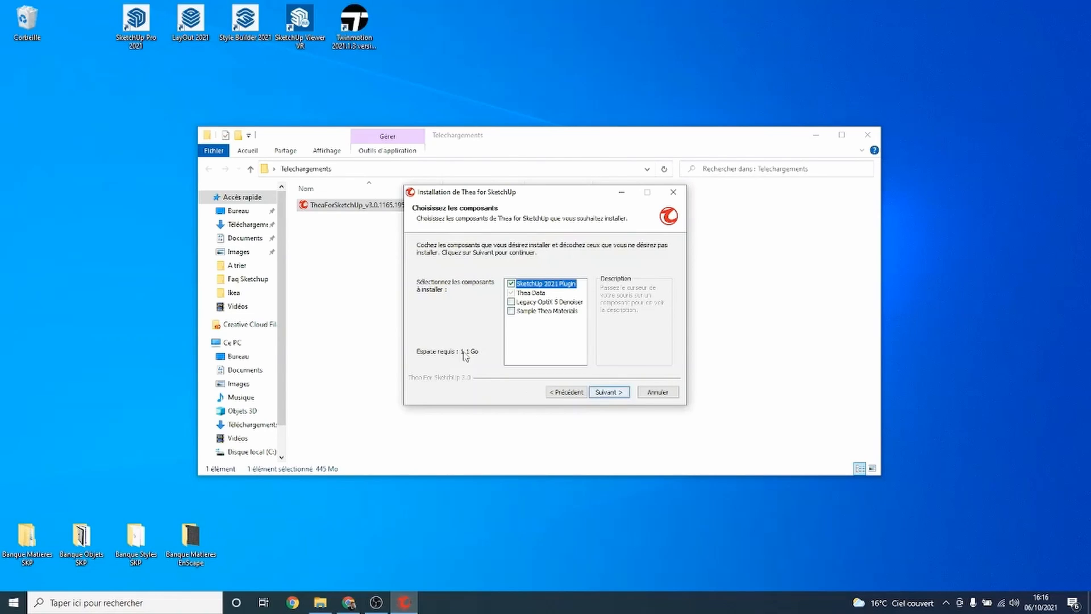
Step: Add Legacy OptiX 5 Denoiser and Sample Thea Materials to the components to install, and confirm the selection
{"action": "mouse_move", "coordinate": [540, 285]}
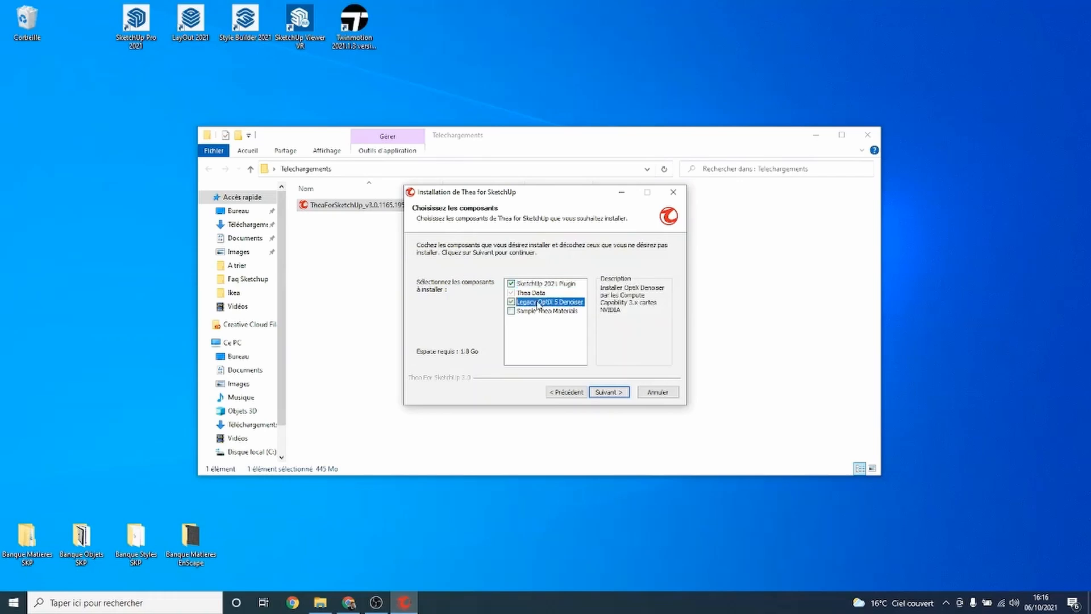
{"action": "left_click", "coordinate": [539, 303]}
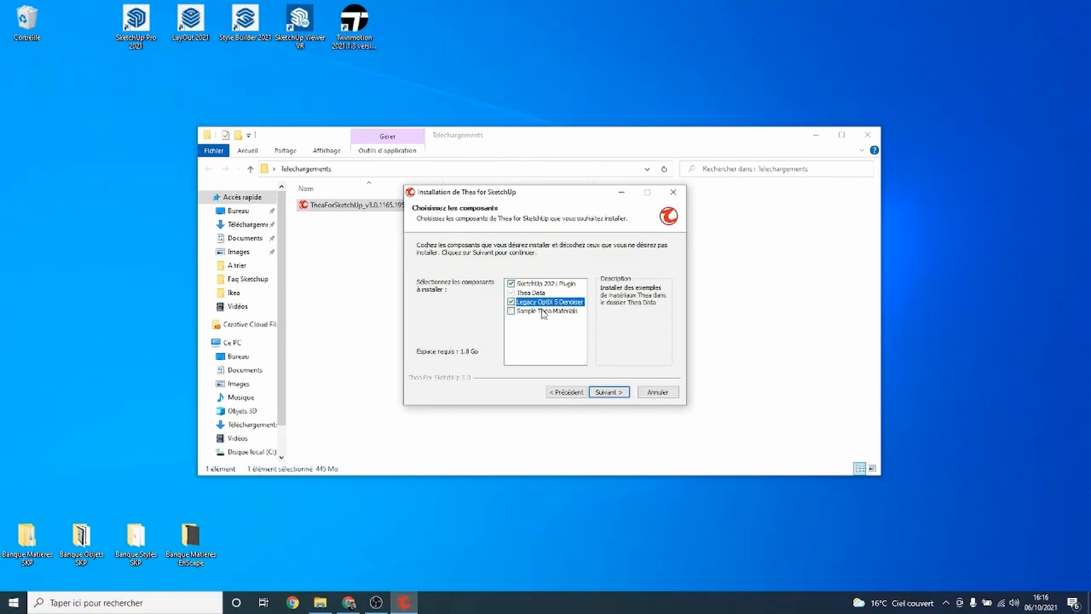
{"action": "left_click", "coordinate": [543, 312]}
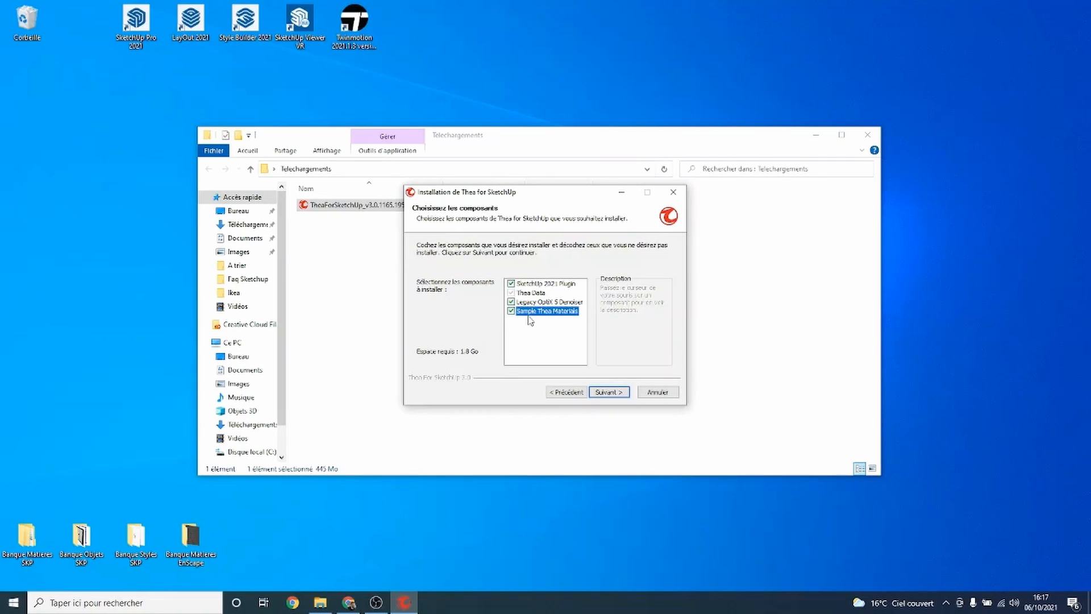
{"action": "left_click", "coordinate": [624, 394]}
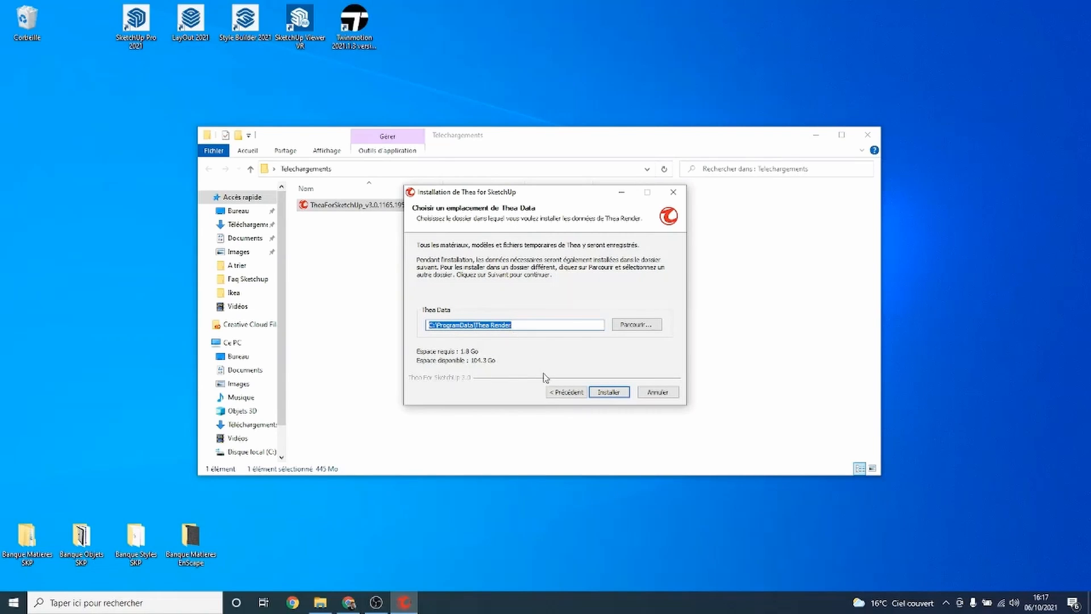
Step: Install the plugin with its data in C:\ProgramData\Thea Render, close the wizard and switch to SketchUp Pro 2021
{"action": "left_click", "coordinate": [614, 399]}
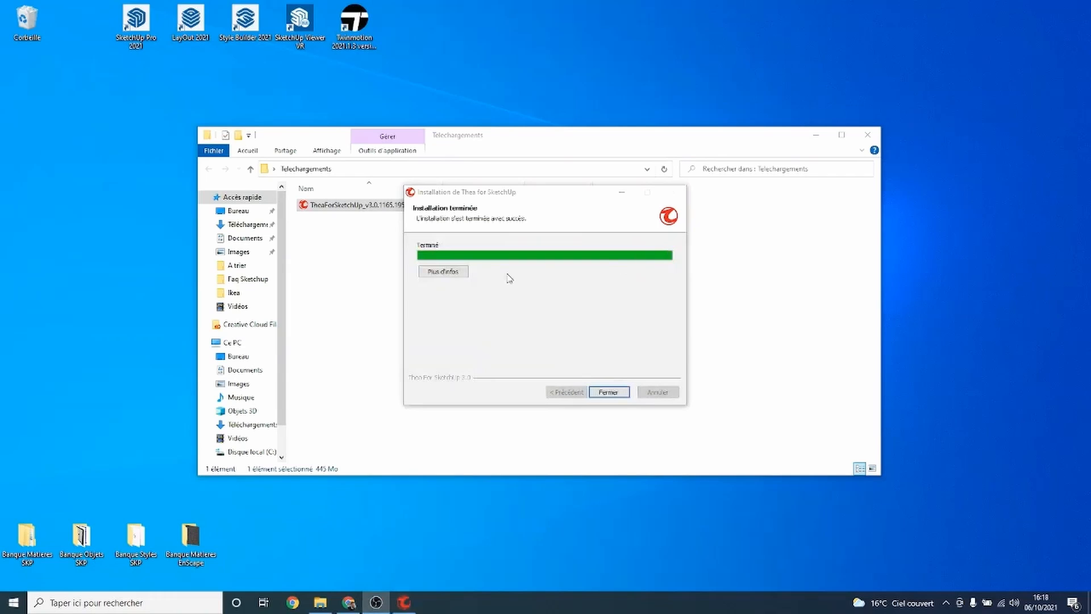
{"action": "left_click", "coordinate": [608, 392]}
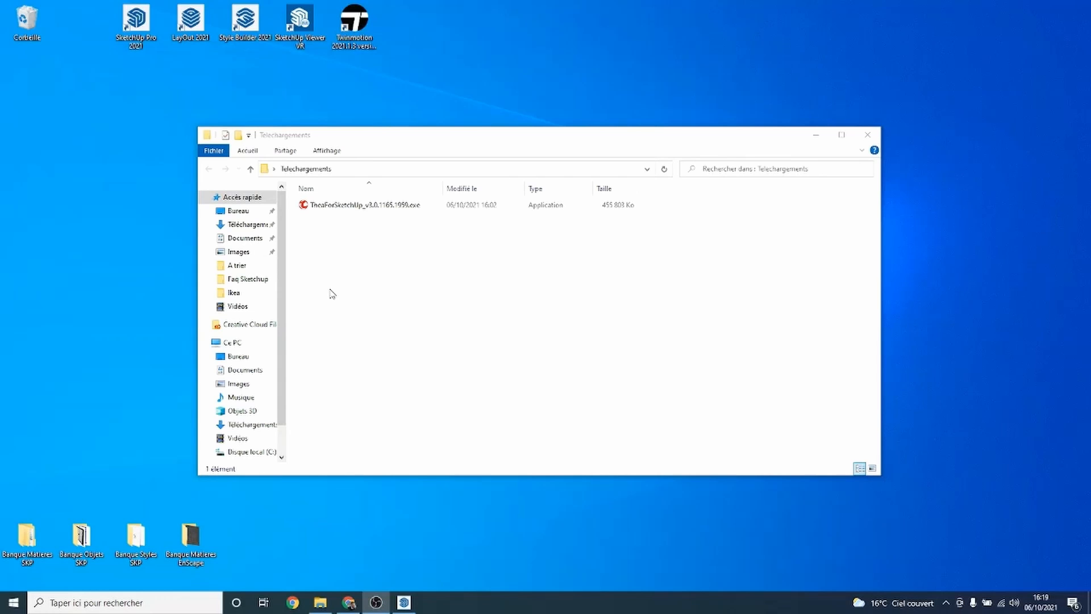
{"action": "left_click", "coordinate": [404, 603]}
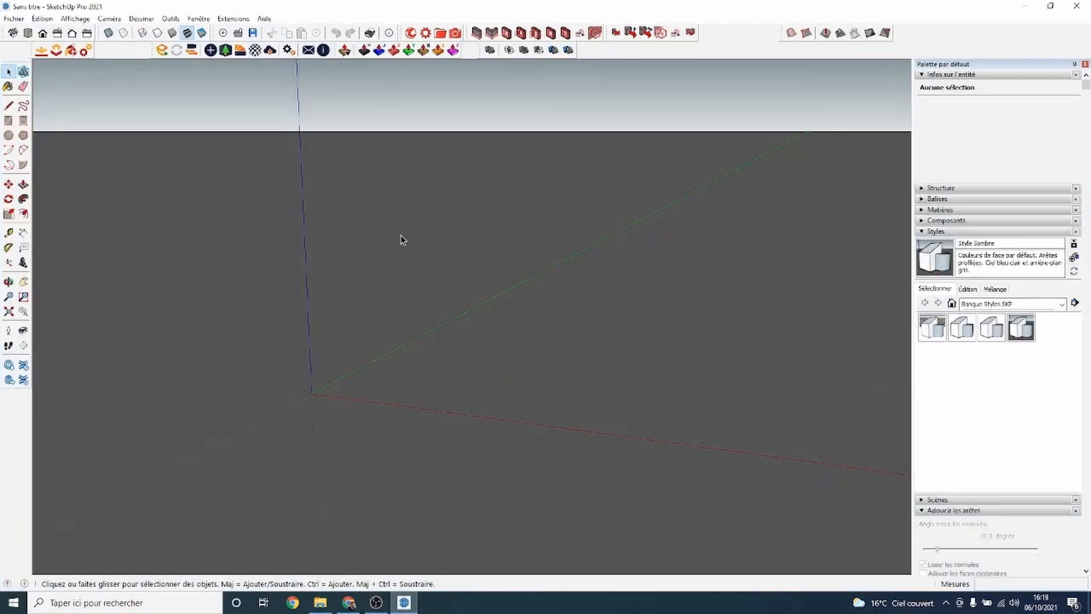
Step: Check the Thea Render licence setup, going through the lease licence's username and password fields, and close it without activating
{"action": "left_click", "coordinate": [235, 19]}
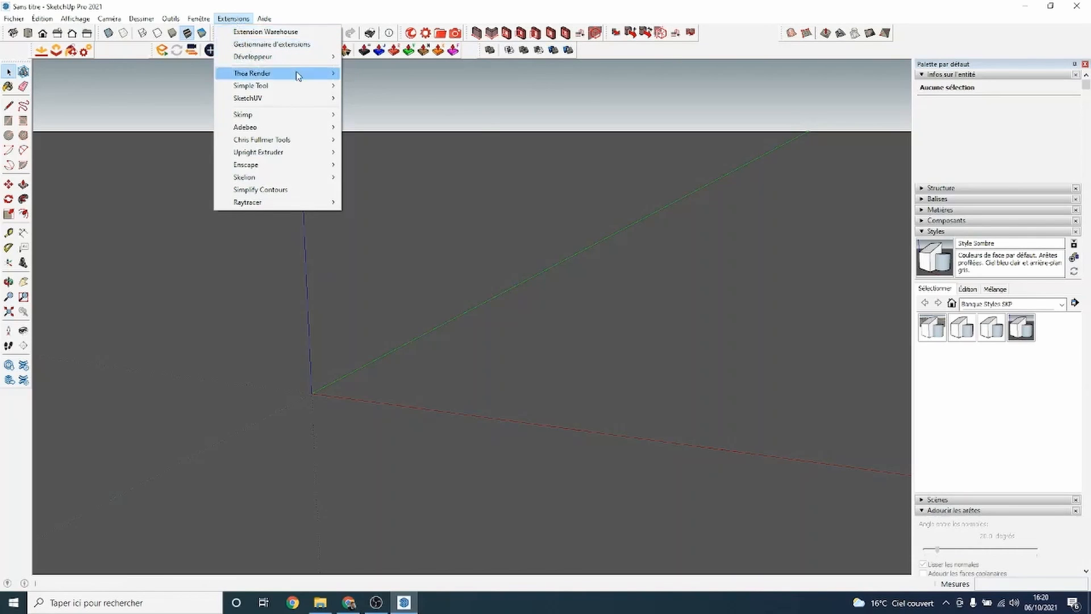
{"action": "mouse_move", "coordinate": [298, 75]}
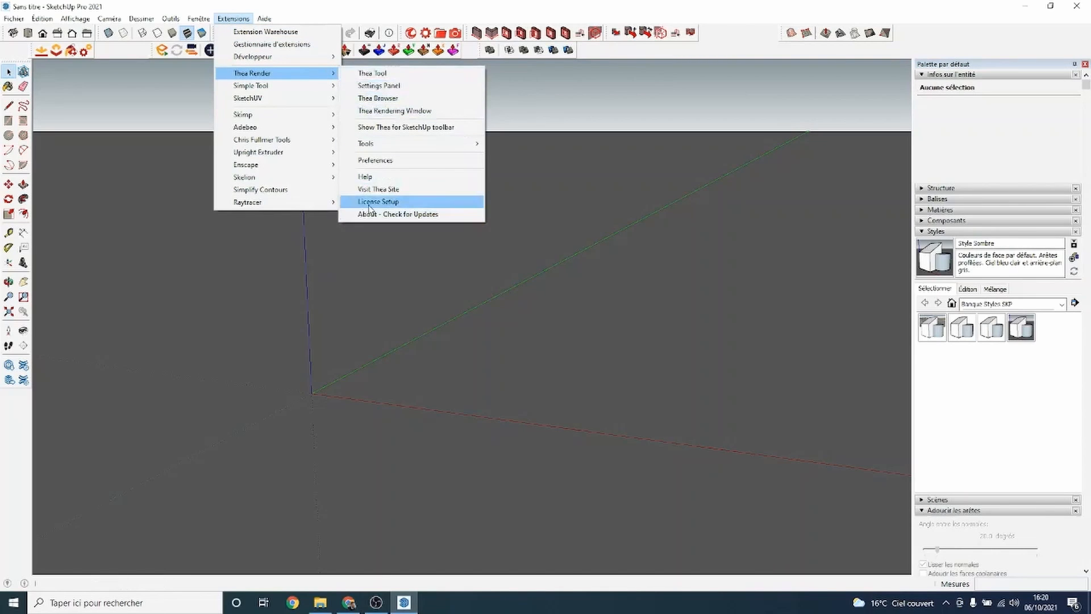
{"action": "left_click", "coordinate": [390, 203]}
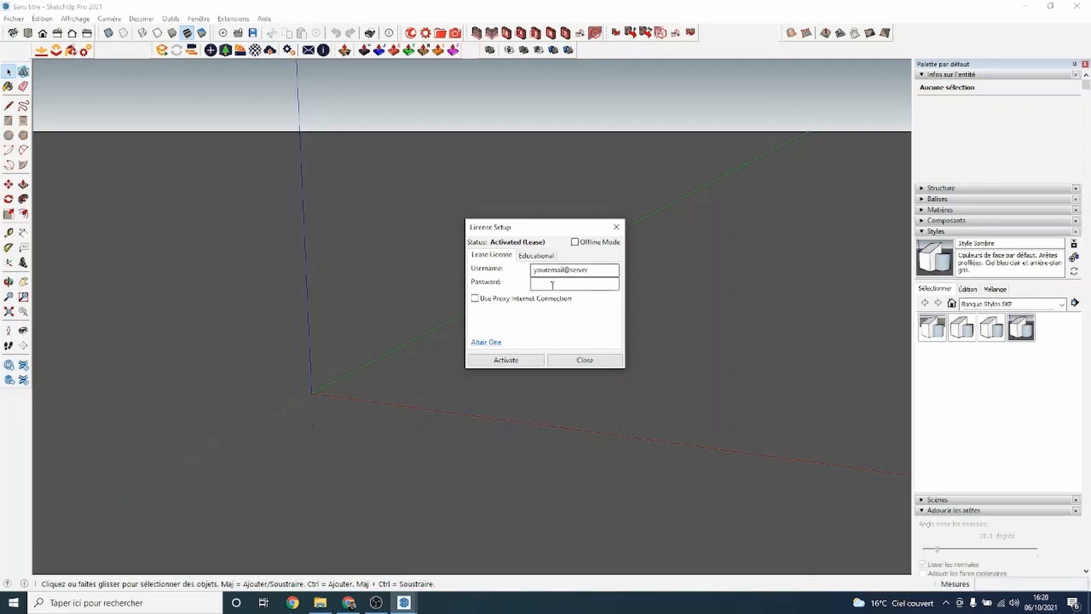
{"action": "left_click_drag", "start_coordinate": [589, 270], "coordinate": [505, 275]}
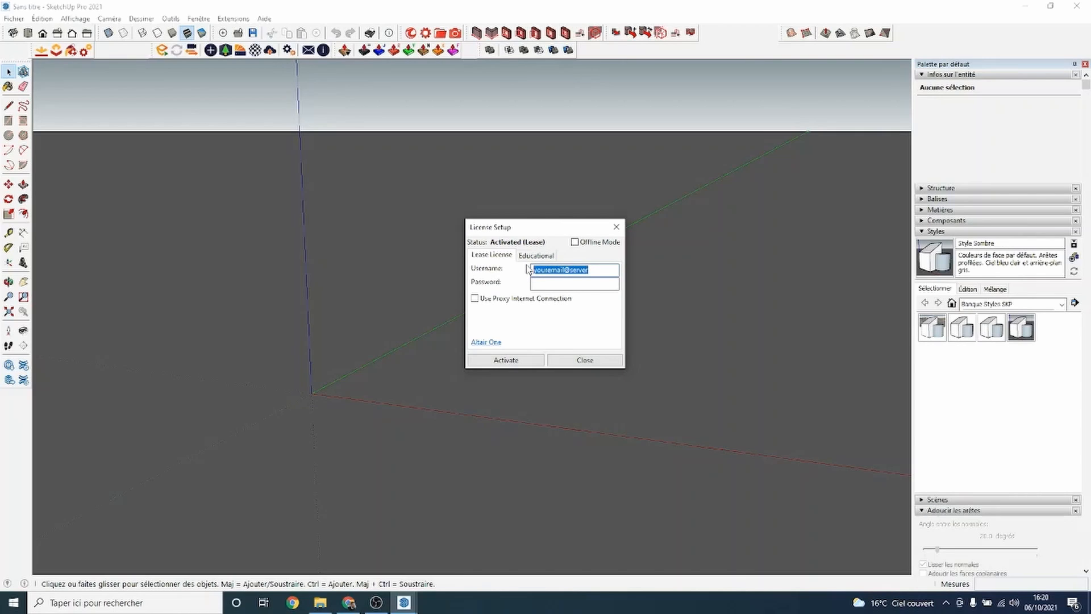
{"action": "left_click", "coordinate": [562, 286]}
{"action": "left_click", "coordinate": [594, 362]}
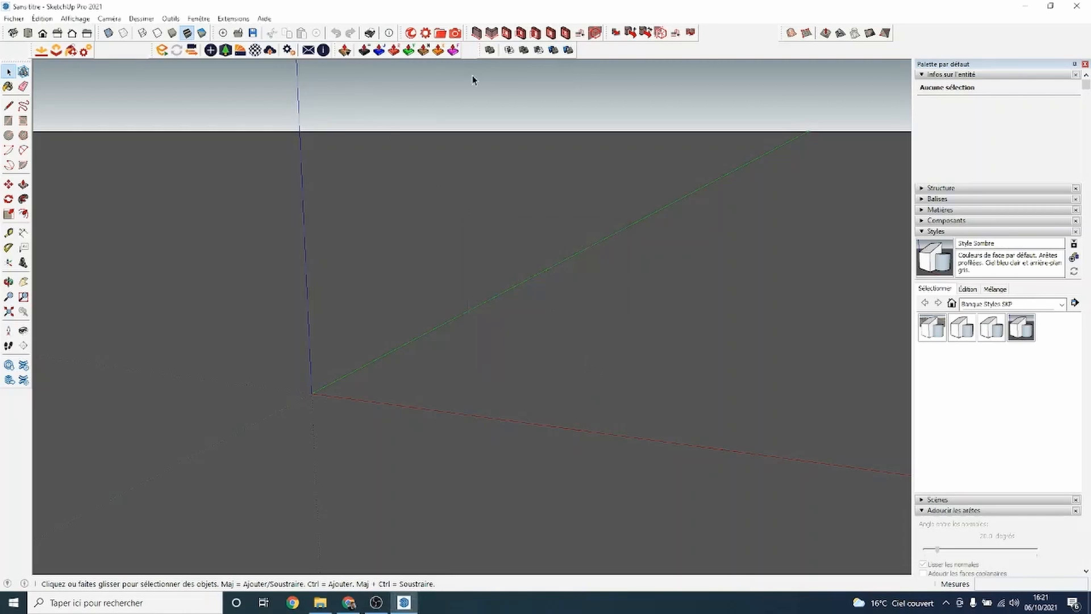
Step: Open the Thea rendering window, start a Presto (MC) render in SketchUp with edges and close the rendering window
{"action": "left_click", "coordinate": [412, 34]}
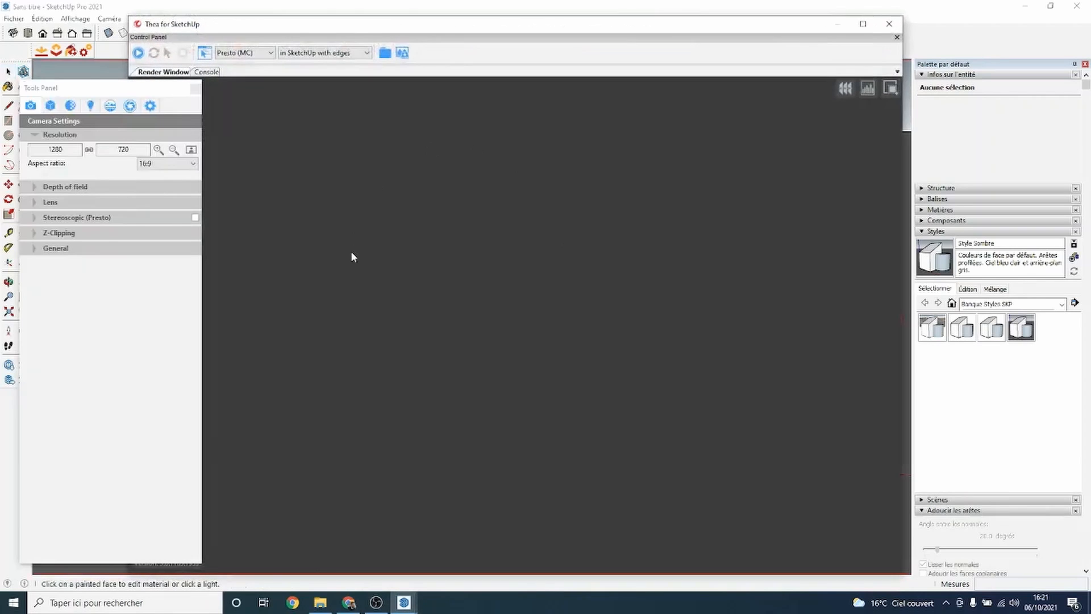
{"action": "left_click", "coordinate": [138, 53]}
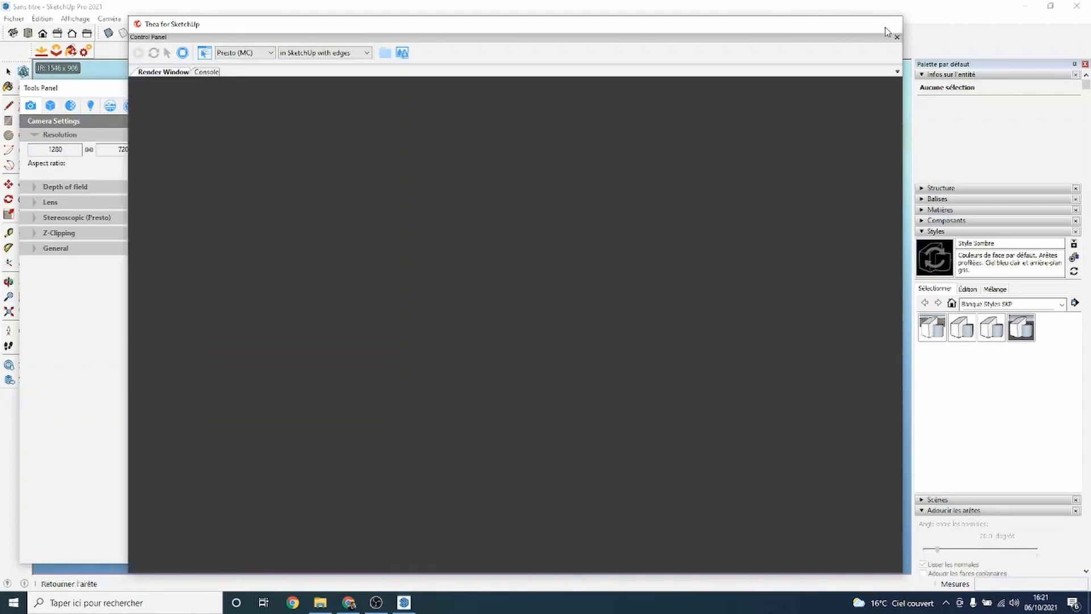
{"action": "left_click", "coordinate": [889, 23]}
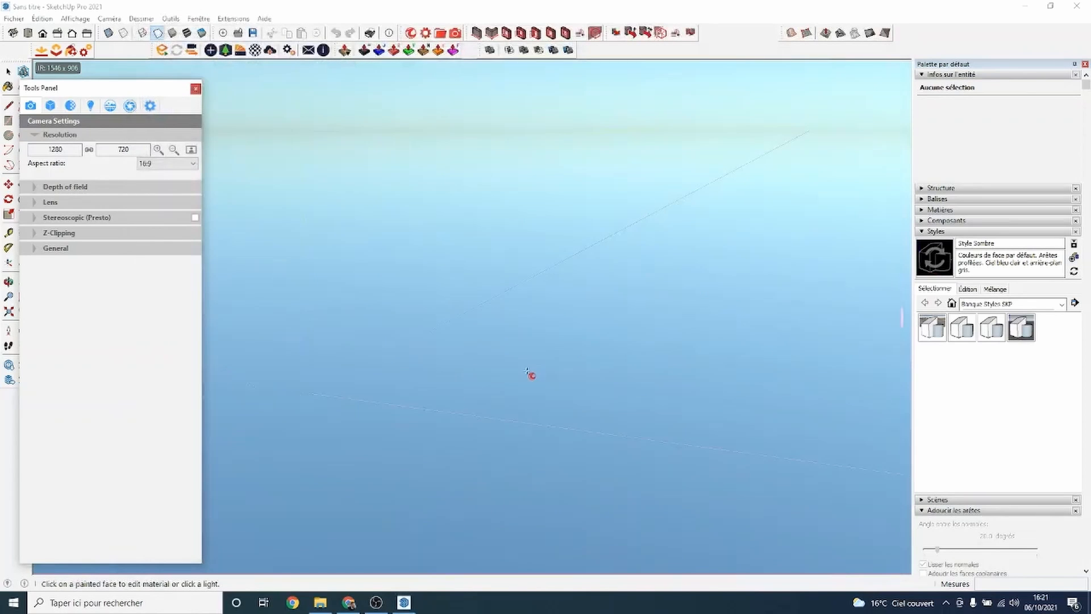